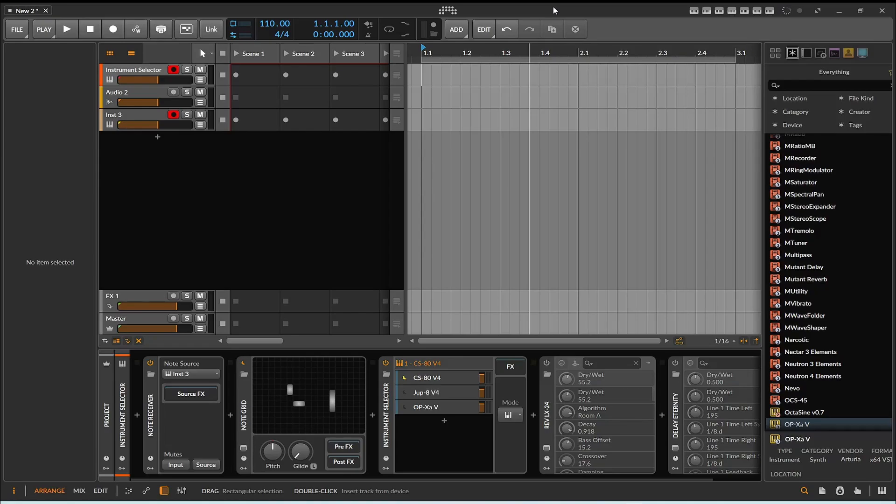
Inspect the plug-in windows of the CS-80 V4, Jup-8 V4 and OP-Xa V layers, closing each one after viewing
{"action": "left_click", "coordinate": [443, 379]}
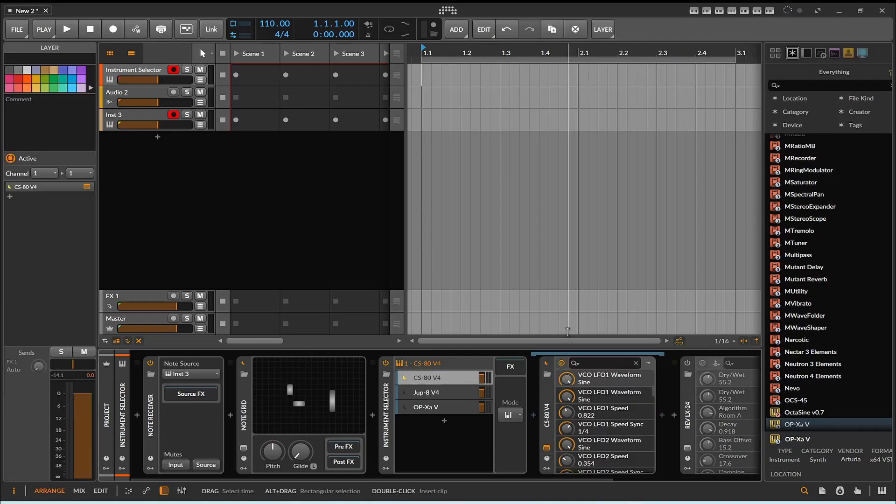
{"action": "left_click", "coordinate": [547, 448]}
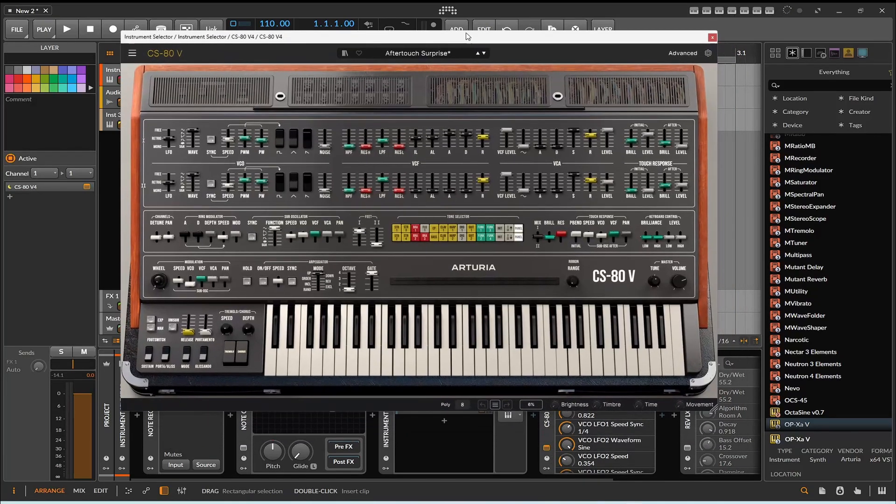
{"action": "left_click_drag", "start_coordinate": [466, 33], "coordinate": [455, 33]}
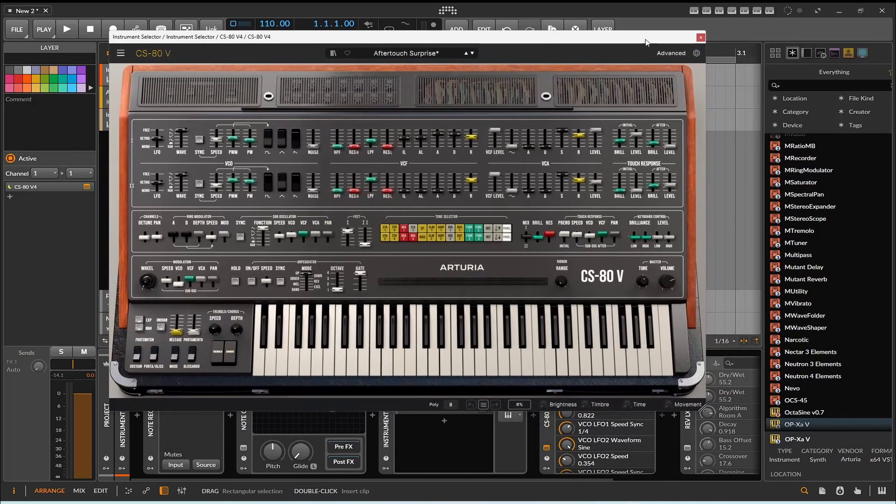
{"action": "left_click", "coordinate": [702, 37]}
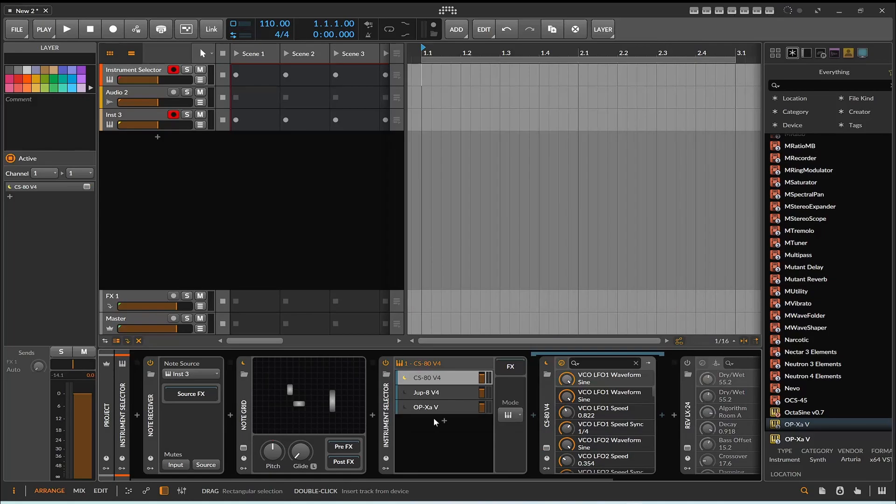
{"action": "left_click", "coordinate": [436, 393]}
{"action": "left_click", "coordinate": [547, 448]}
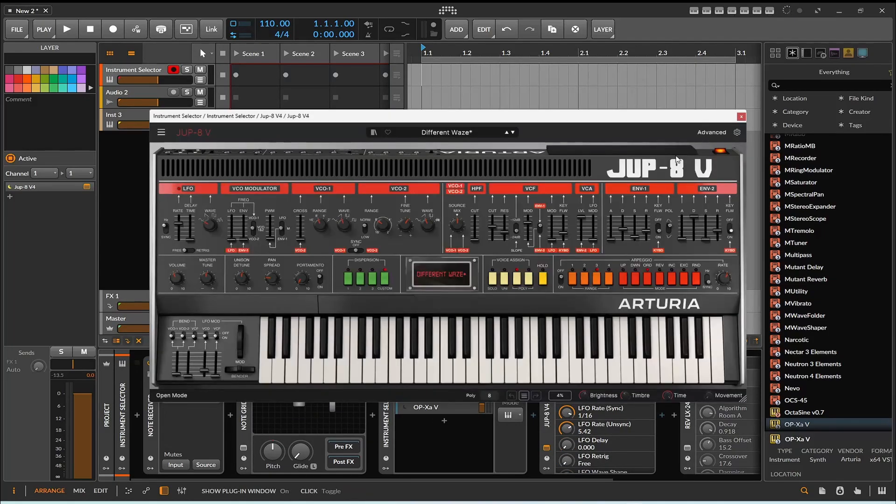
{"action": "left_click", "coordinate": [741, 117]}
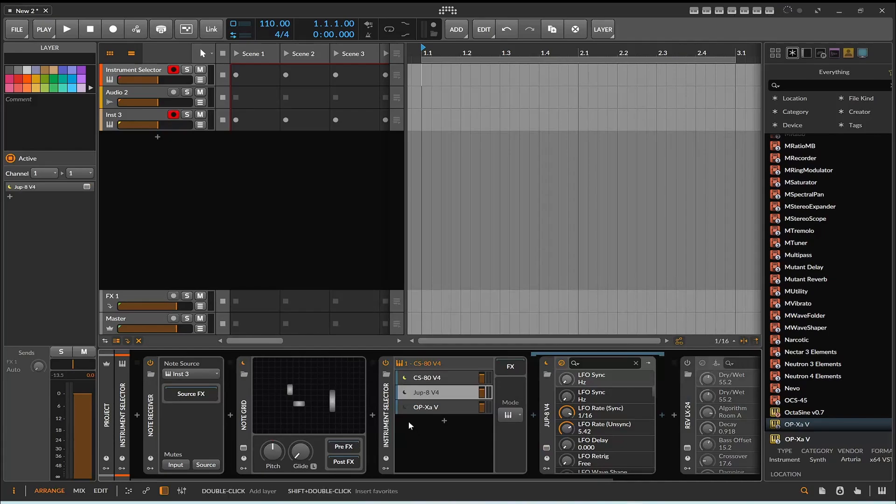
{"action": "left_click", "coordinate": [424, 407]}
{"action": "left_click", "coordinate": [547, 447]}
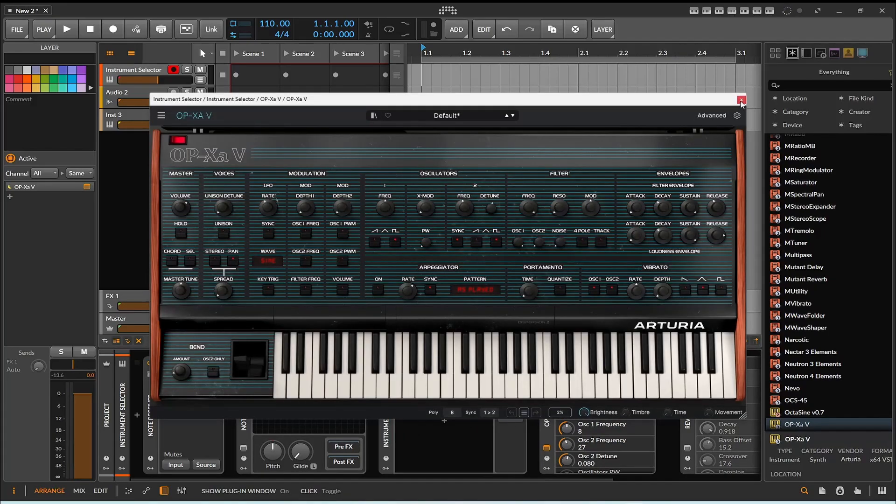
{"action": "left_click", "coordinate": [741, 99]}
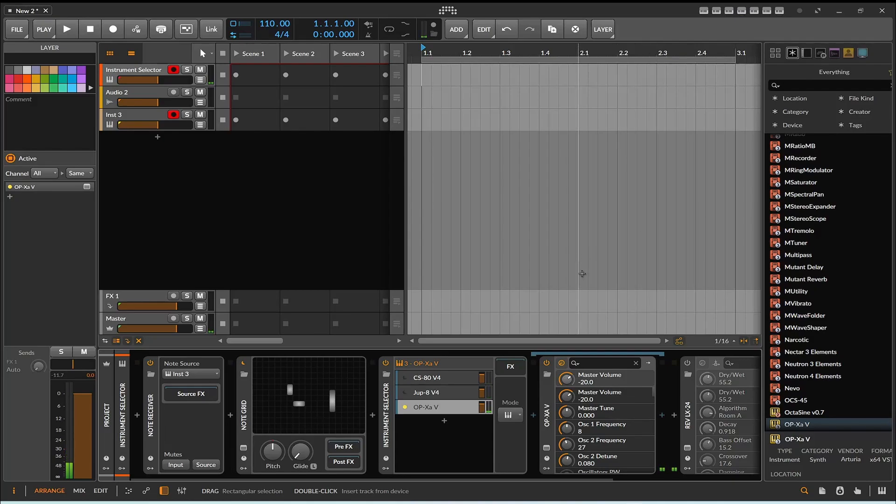
Enable the Rev LX-24 reverb temporarily while playing, and switch it off again
{"action": "left_click", "coordinate": [687, 363]}
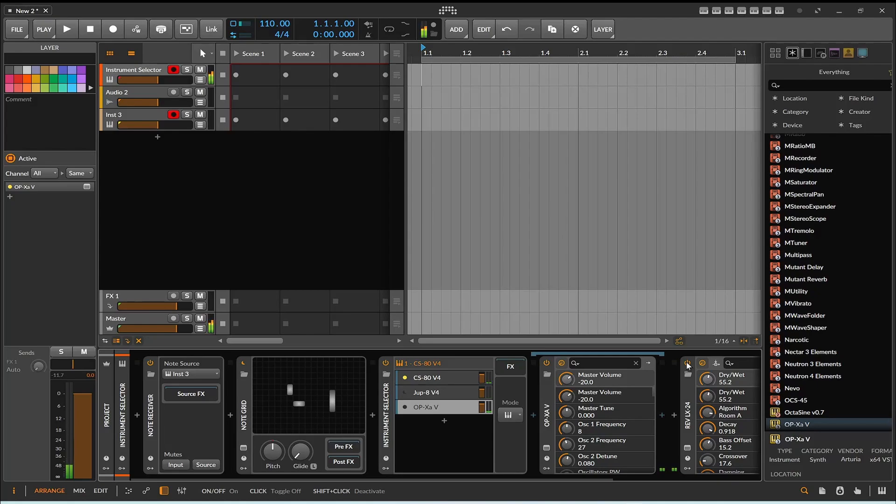
{"action": "left_click", "coordinate": [689, 362]}
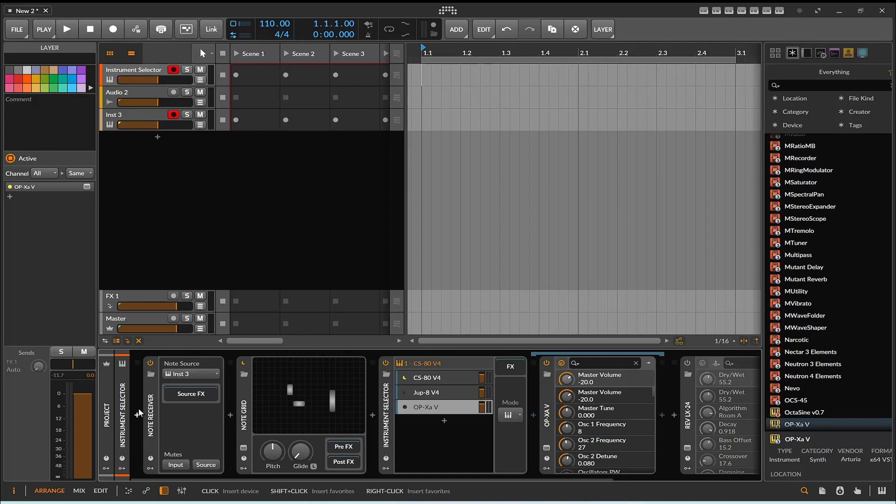
Set the input channel of the Instrument Selector track to 1
{"action": "left_click", "coordinate": [122, 423]}
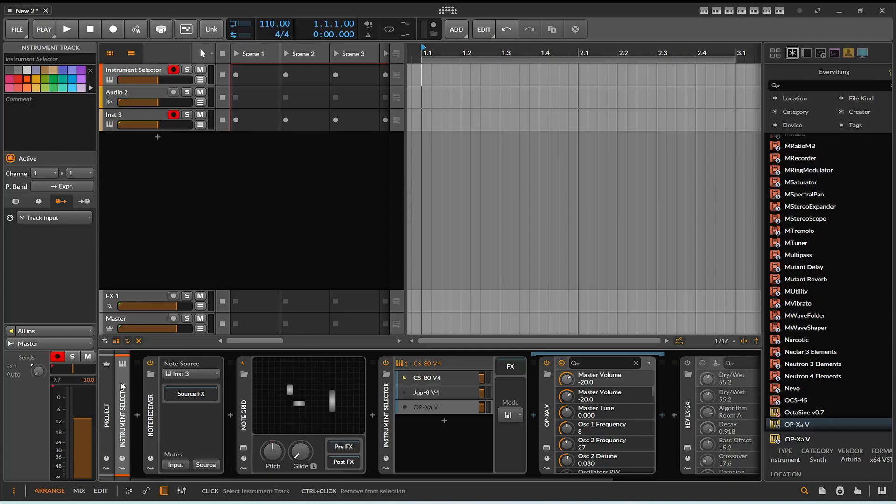
{"action": "left_click", "coordinate": [48, 175]}
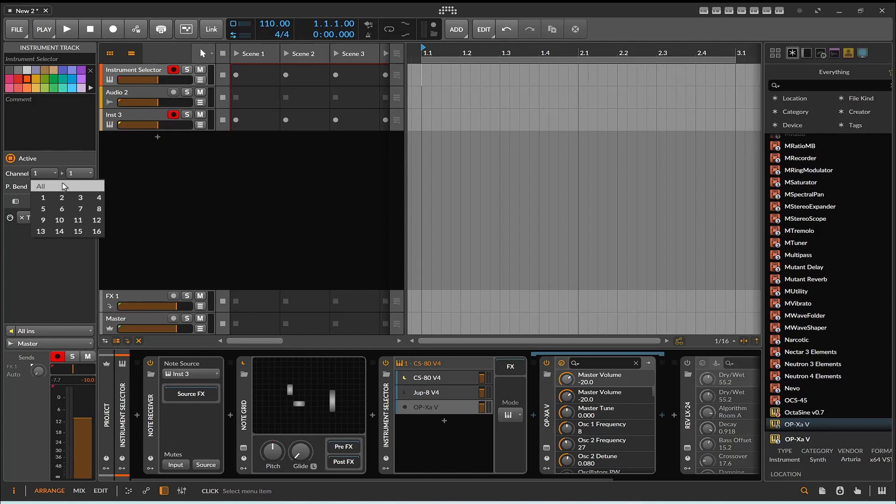
{"action": "left_click", "coordinate": [40, 196]}
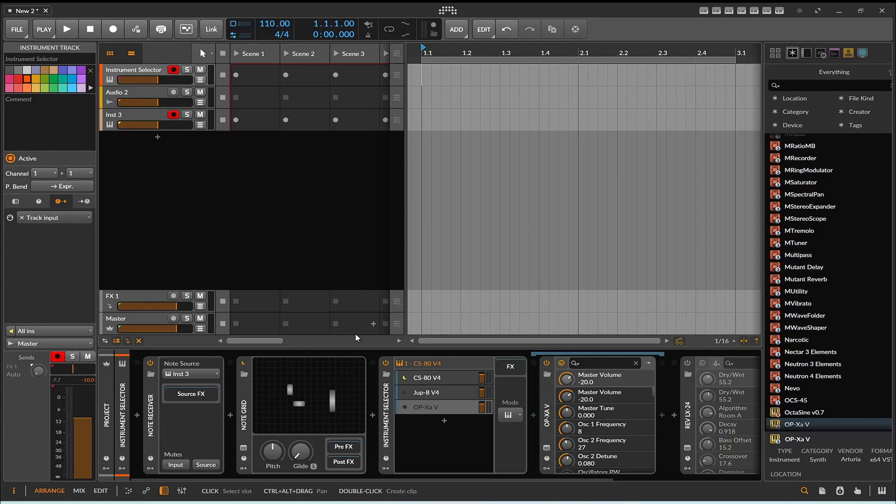
Review the Instrument Selector's keyswitch settings, its track's channels, the Note Receiver settings and the Inst 3 track's channels
{"action": "left_click", "coordinate": [386, 407]}
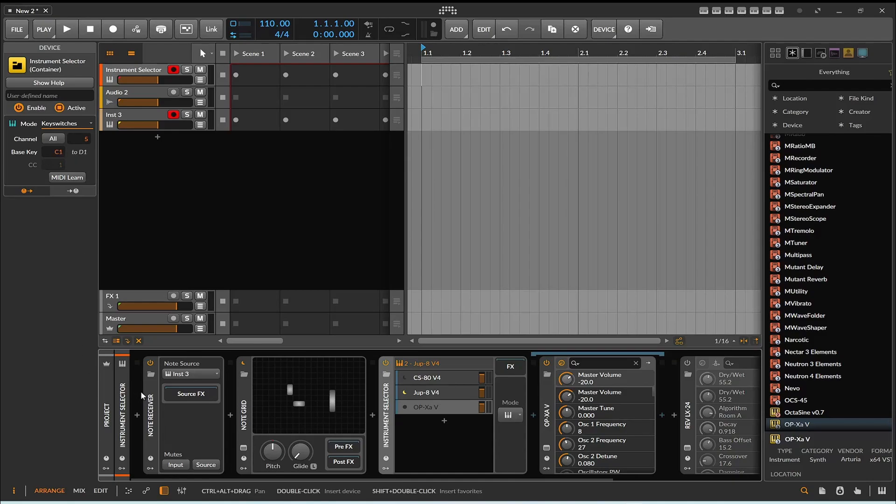
{"action": "left_click", "coordinate": [123, 397]}
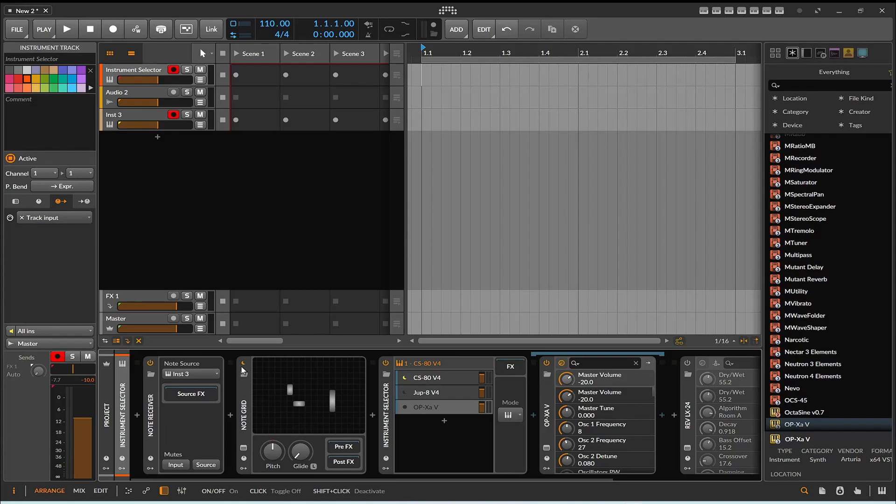
{"action": "left_click", "coordinate": [149, 422]}
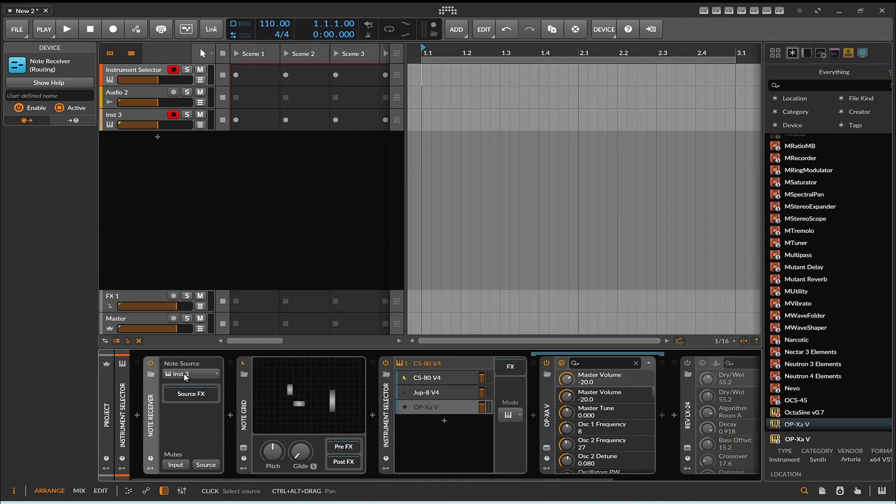
{"action": "left_click", "coordinate": [133, 113]}
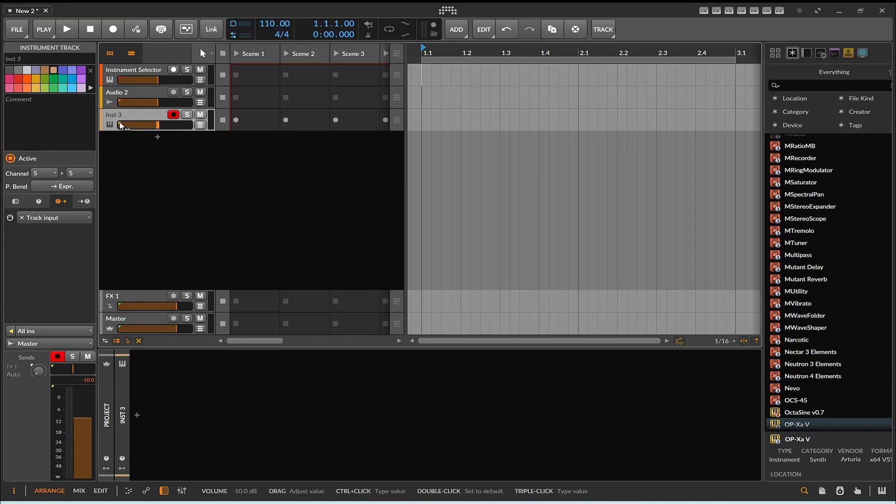
Delete the unused Audio 2 track from the project
{"action": "left_click", "coordinate": [135, 94]}
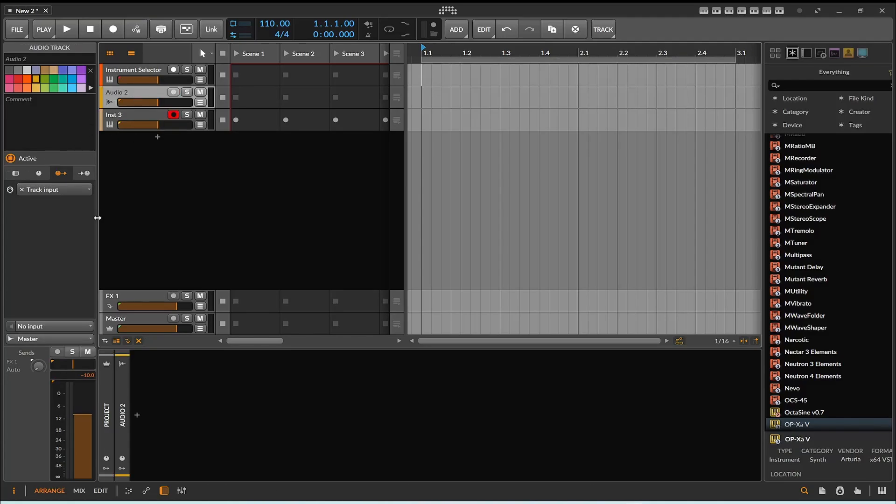
{"action": "left_click", "coordinate": [130, 67]}
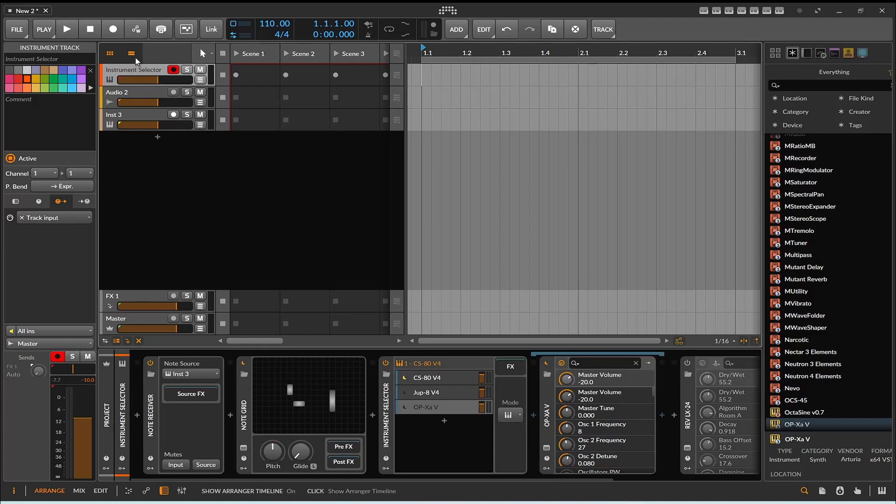
{"action": "left_click", "coordinate": [129, 89]}
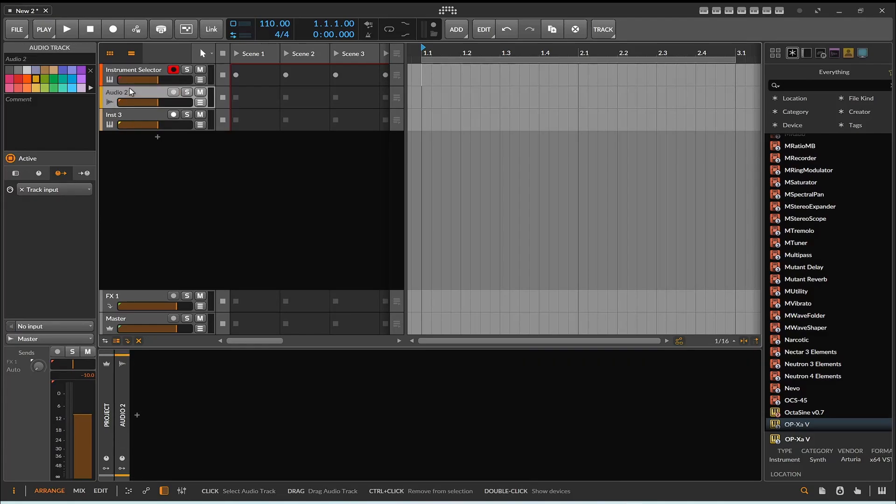
{"action": "key", "text": "Delete"}
Delete the Note Grid device from the Instrument Selector track and arm the Inst 2 track for recording
{"action": "left_click", "coordinate": [138, 71]}
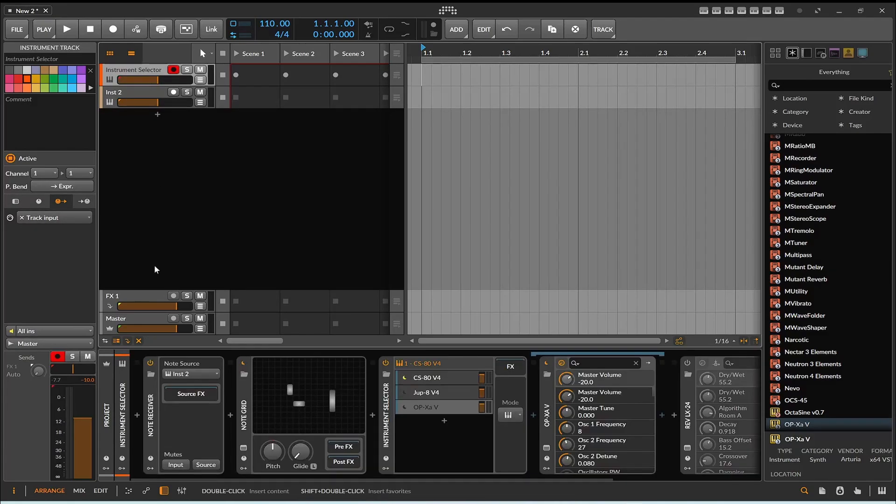
{"action": "left_click", "coordinate": [247, 422]}
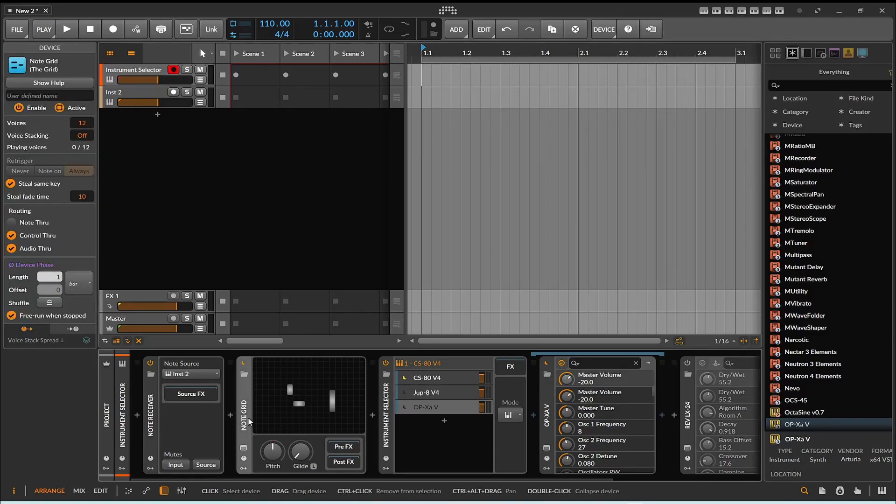
{"action": "key", "text": "Delete"}
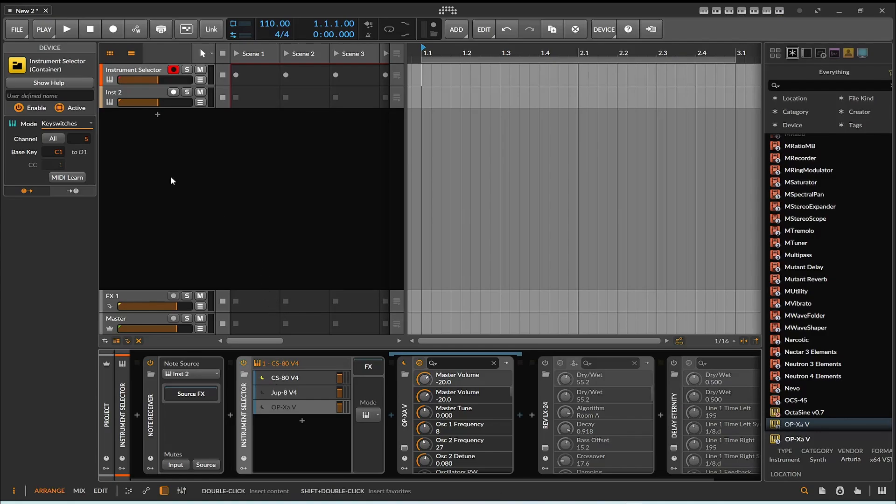
{"action": "left_click", "coordinate": [174, 93]}
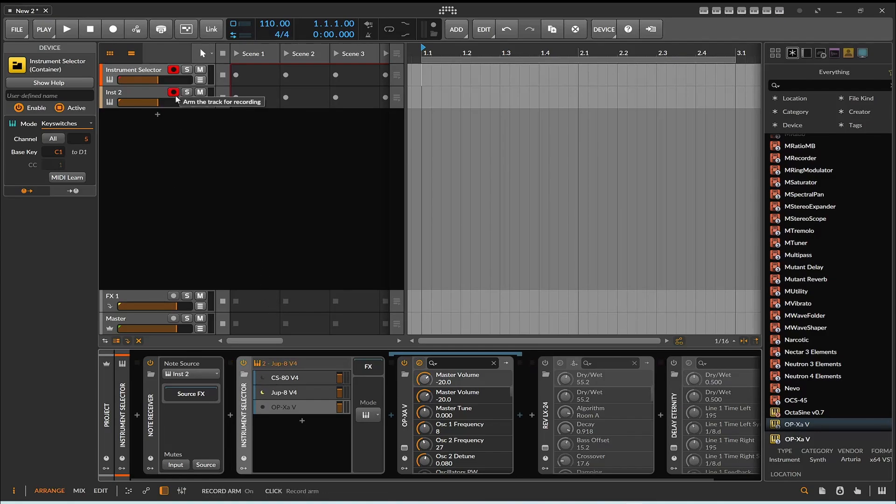
Compare the channel settings of the instrument layers and set the OP-Xa V layer's input and output channels to 1
{"action": "left_click", "coordinate": [281, 380]}
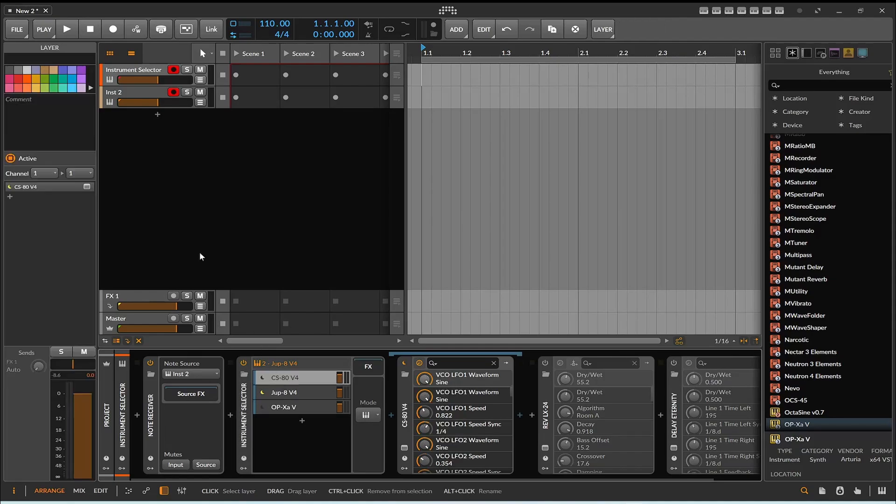
{"action": "left_click", "coordinate": [282, 392]}
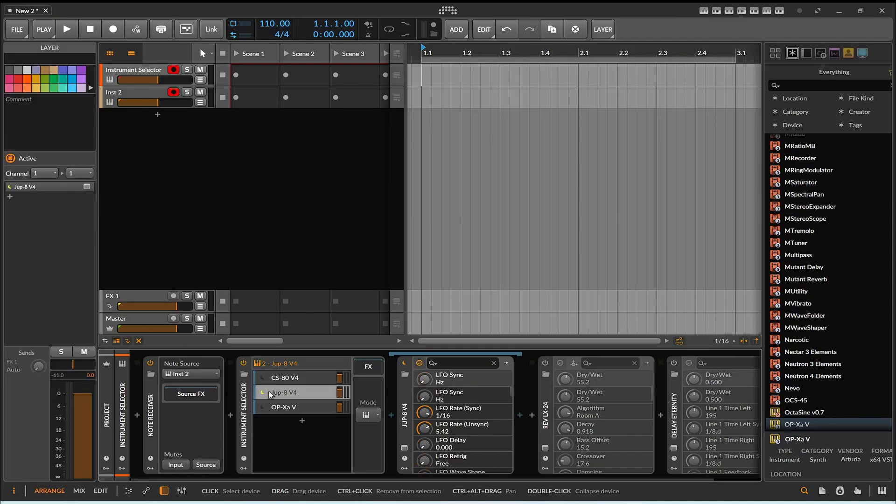
{"action": "left_click", "coordinate": [280, 407]}
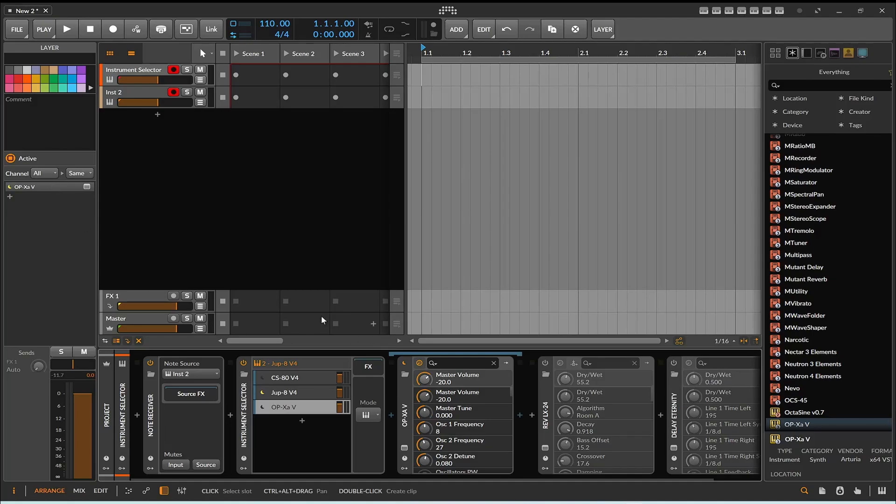
{"action": "left_click", "coordinate": [55, 173]}
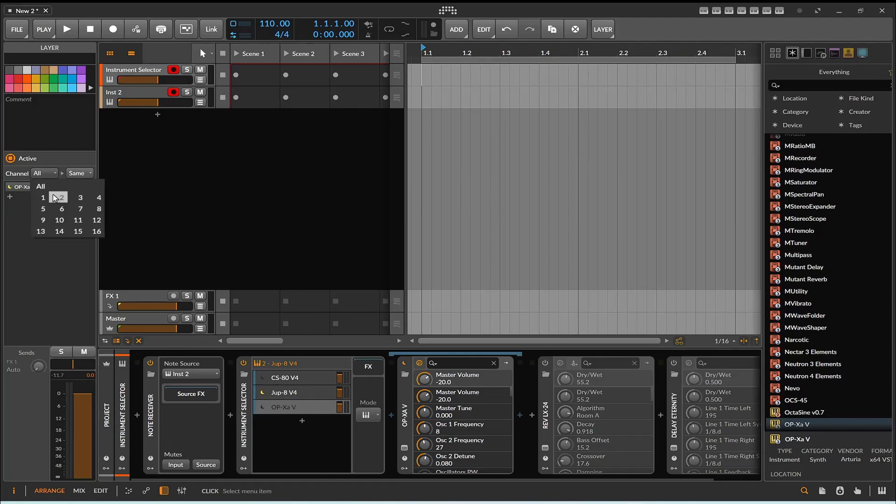
{"action": "left_click", "coordinate": [44, 197]}
{"action": "left_click", "coordinate": [79, 176]}
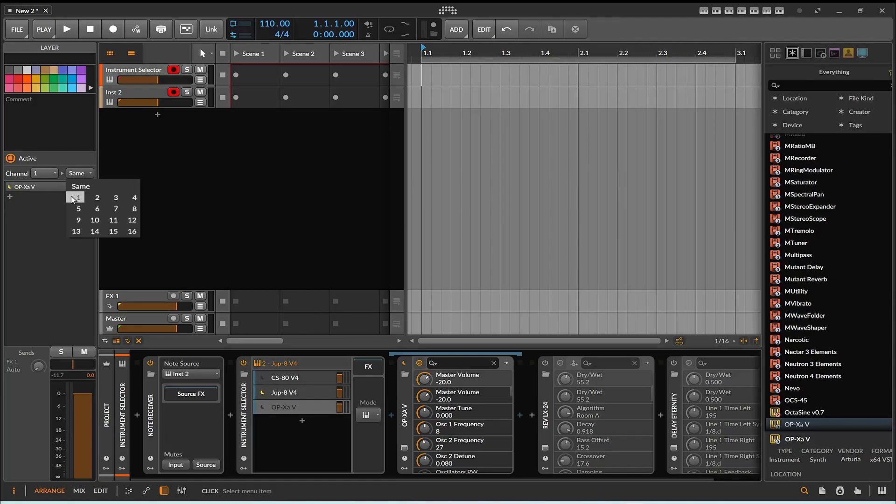
{"action": "left_click", "coordinate": [73, 197]}
{"action": "left_click", "coordinate": [299, 407]}
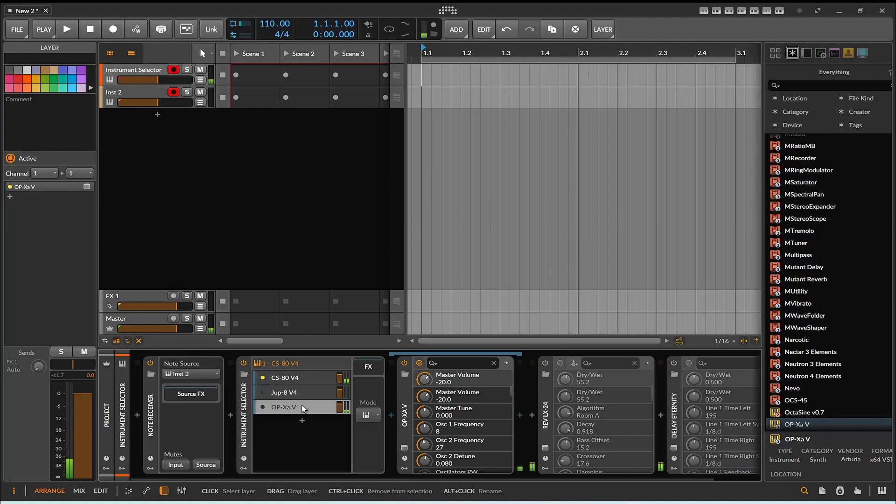
Enable the Delay ETERNITY and Rev LX-24 effects following the Instrument Selector
{"action": "left_click", "coordinate": [673, 363]}
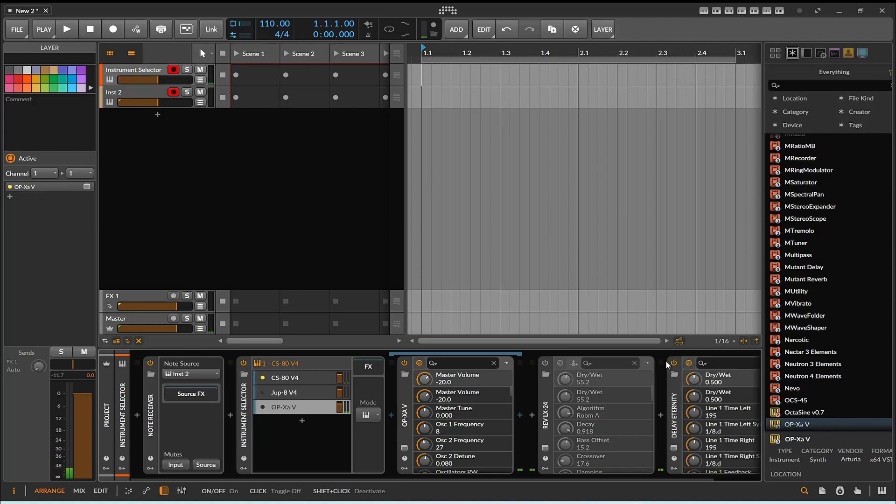
{"action": "left_click", "coordinate": [545, 363]}
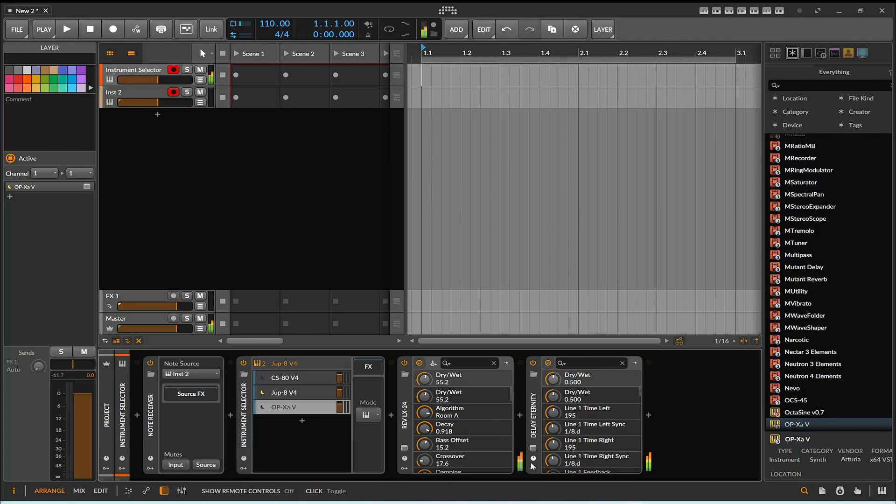
Show Delay ETERNITY's remote controls, view its plug-in window and close it, and select the device
{"action": "left_click", "coordinate": [533, 448]}
{"action": "left_click", "coordinate": [532, 450]}
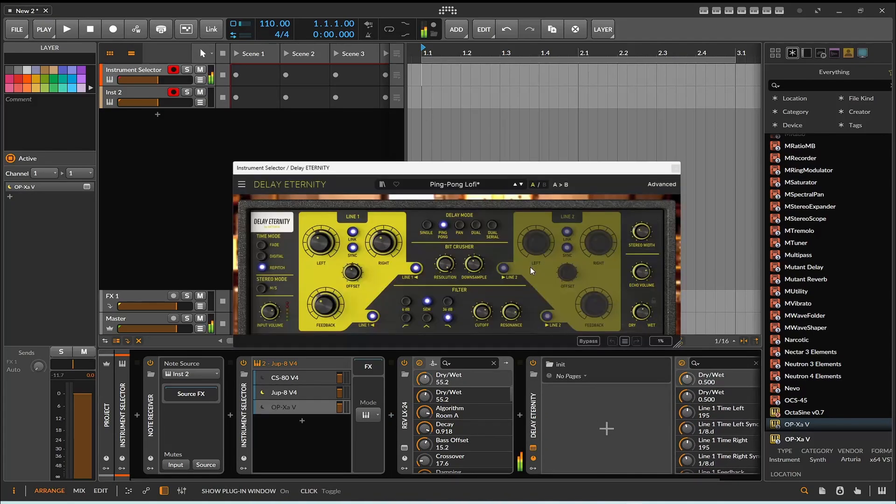
{"action": "left_click", "coordinate": [675, 169]}
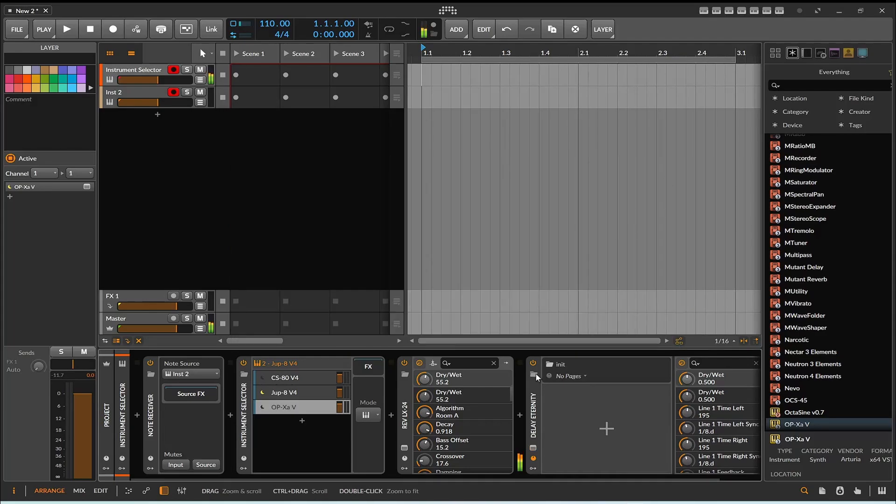
{"action": "left_click", "coordinate": [532, 414]}
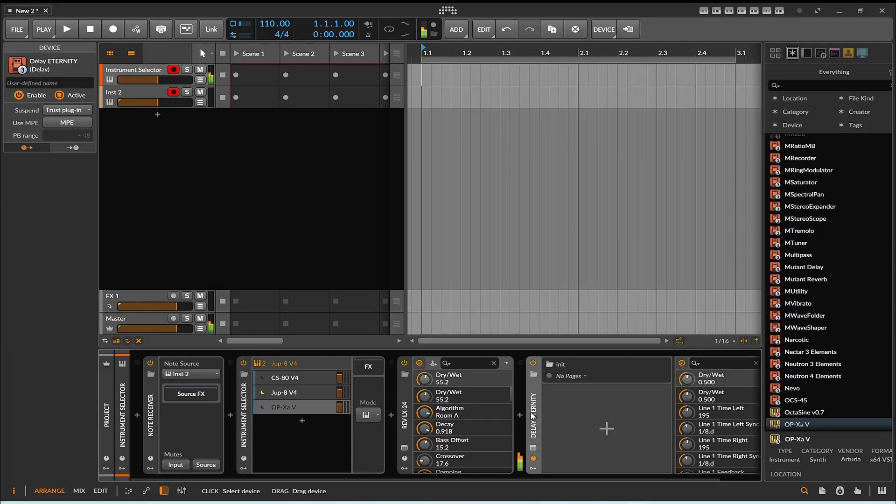
View Rev LX-24's plug-in window, close it, and select the CS-80 V4 layer in the Instrument Selector
{"action": "left_click", "coordinate": [404, 448]}
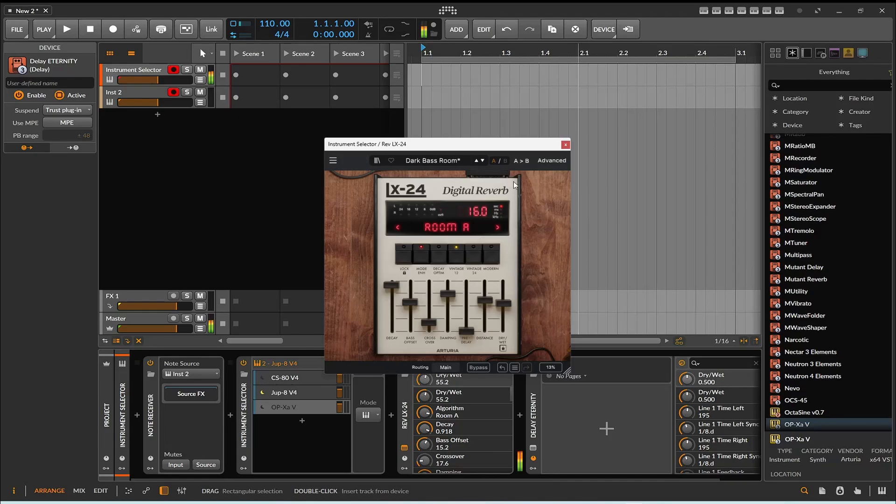
{"action": "left_click", "coordinate": [566, 145]}
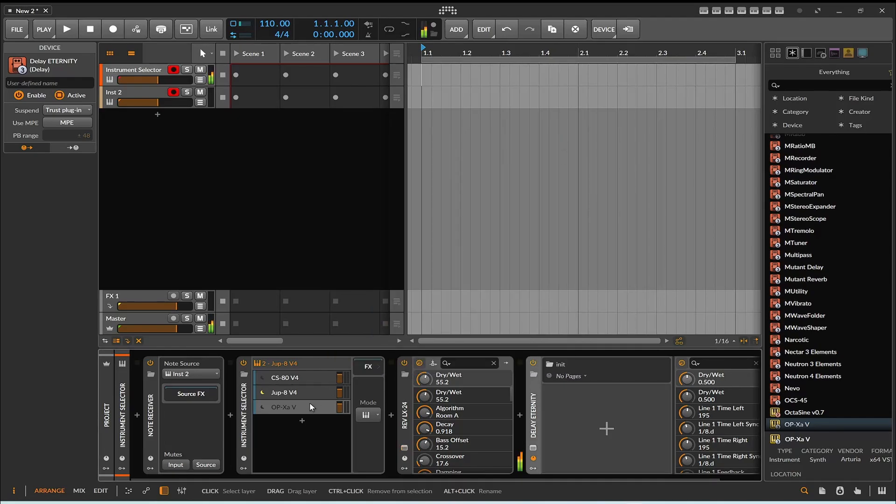
{"action": "left_click", "coordinate": [310, 378]}
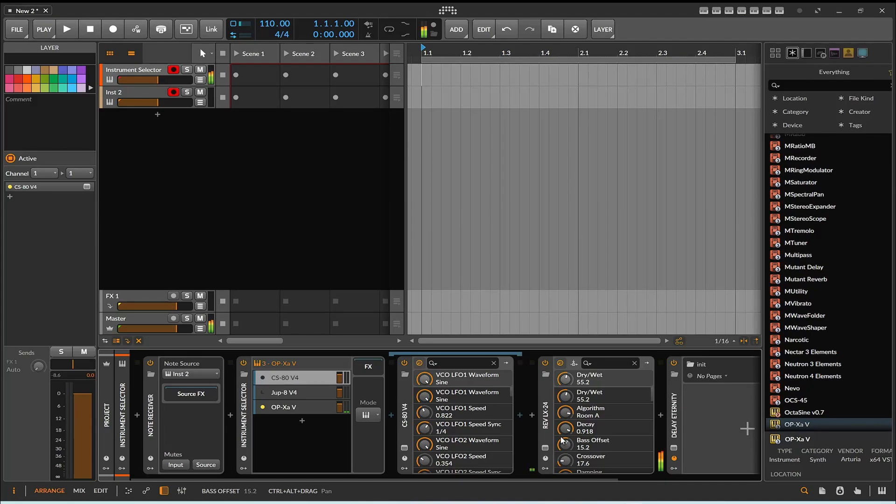
Disable Rev LX-24, search the browser for "val", and insert ValhallaSupermassive between the Instrument Selector and Rev LX-24
{"action": "left_click", "coordinate": [539, 427]}
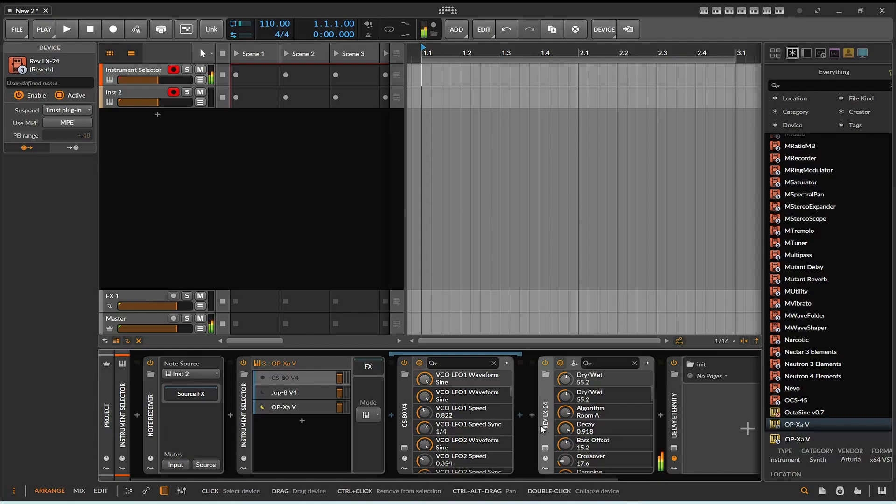
{"action": "left_click", "coordinate": [545, 364]}
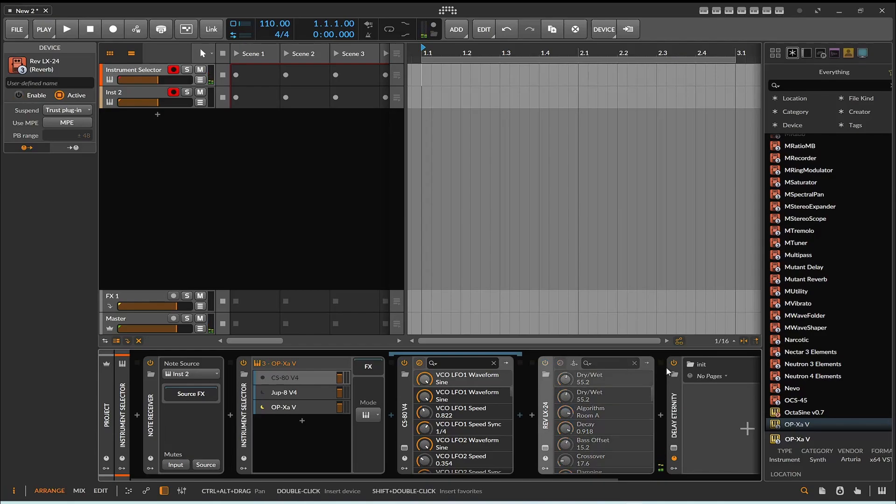
{"action": "left_click", "coordinate": [808, 85]}
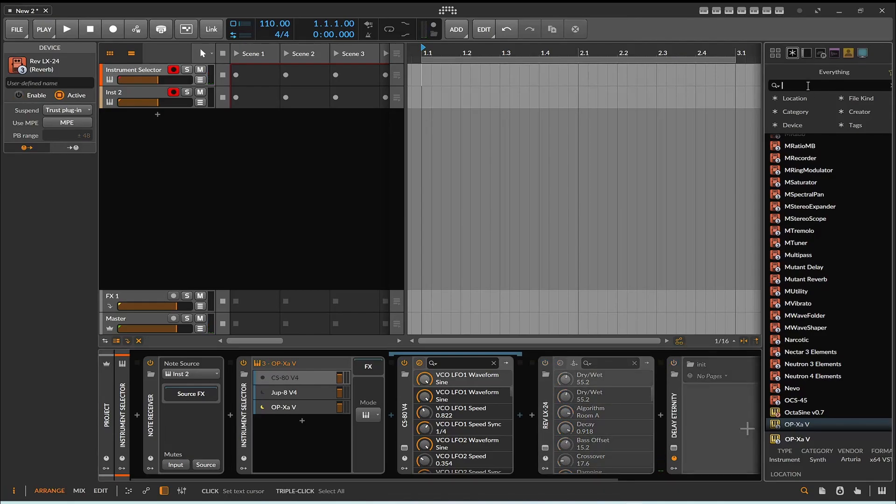
{"action": "type", "text": "val"}
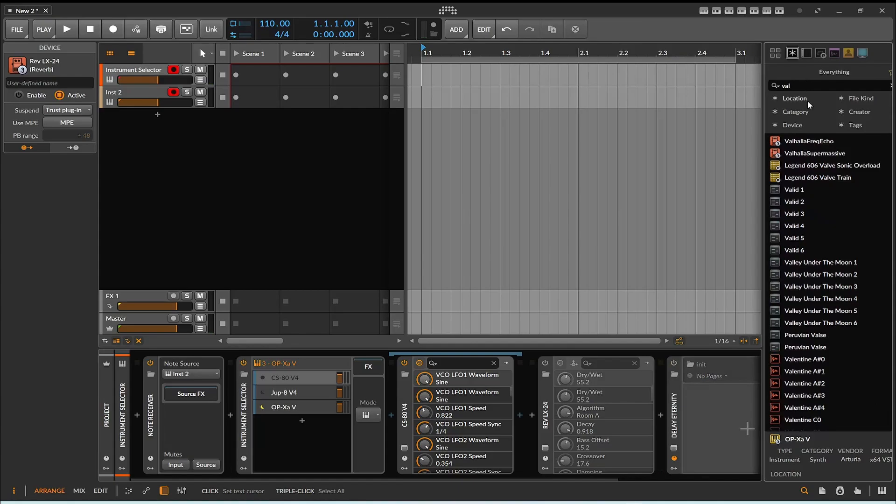
{"action": "mouse_move", "coordinate": [813, 154]}
{"action": "left_mouse_down"}
{"action": "mouse_move", "coordinate": [564, 328]}
{"action": "mouse_move", "coordinate": [534, 435]}
{"action": "left_mouse_up"}
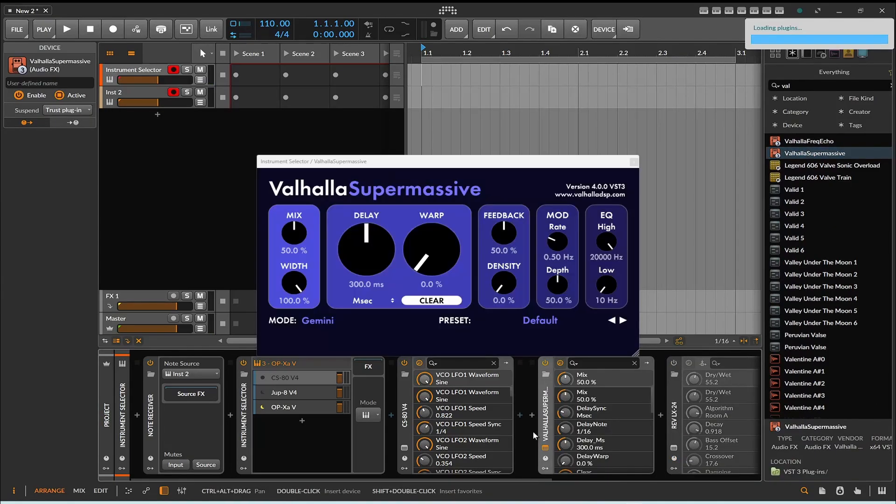
Load the Leo Synth Space preset from the Late 2023 Leo presets in ValhallaSupermassive
{"action": "left_click", "coordinate": [554, 319]}
{"action": "mouse_move", "coordinate": [569, 437]}
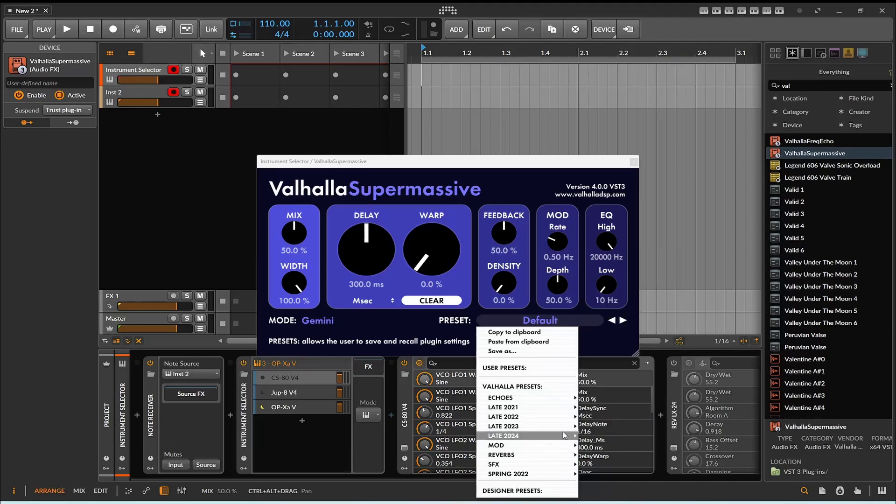
{"action": "mouse_move", "coordinate": [598, 416]}
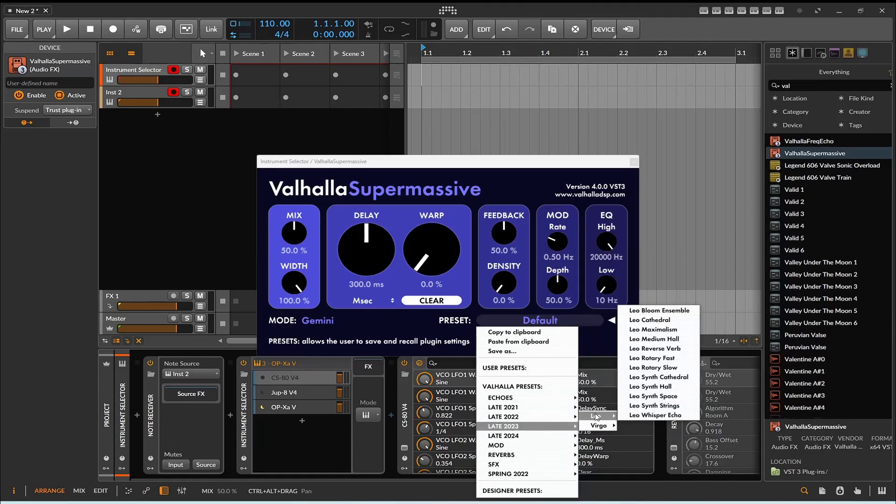
{"action": "left_click", "coordinate": [689, 396]}
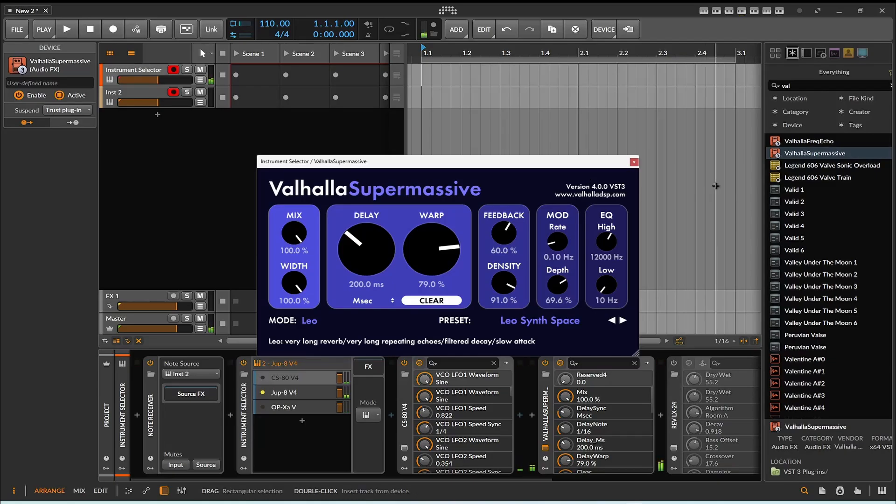
Raise ValhallaSupermassive's feedback to 91.6 % and its delay to 513.5 ms, moving its window clear of the device chain
{"action": "left_click_drag", "start_coordinate": [508, 235], "coordinate": [506, 204]}
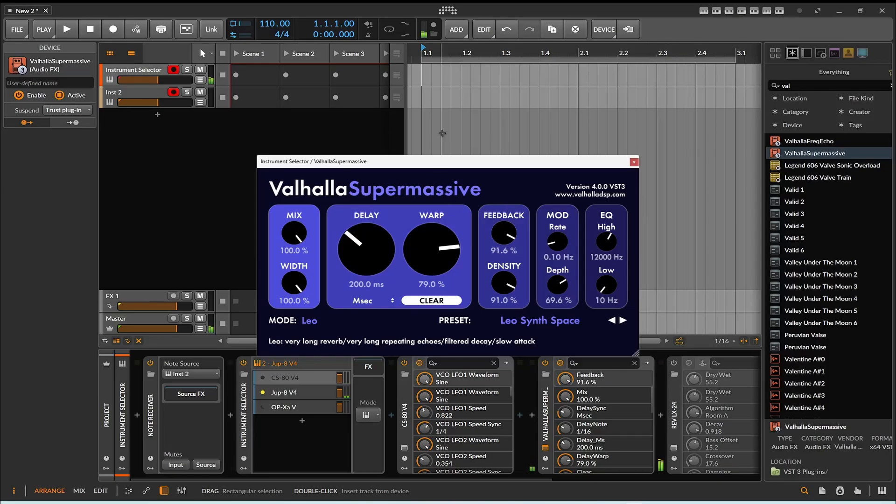
{"action": "left_click_drag", "start_coordinate": [437, 166], "coordinate": [446, 101]}
{"action": "mouse_move", "coordinate": [377, 174]}
{"action": "left_mouse_down"}
{"action": "mouse_move", "coordinate": [379, 143]}
{"action": "mouse_move", "coordinate": [377, 166]}
{"action": "left_mouse_up"}
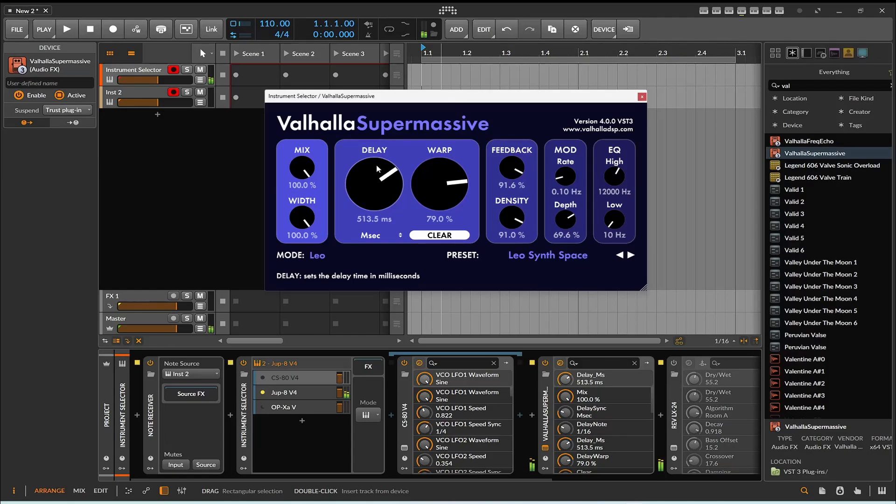
Select the OP-Xa V layer, try a ValhallaSupermassive delay of 1085.0 ms, and set the delay to 226.2 ms
{"action": "left_click", "coordinate": [315, 377]}
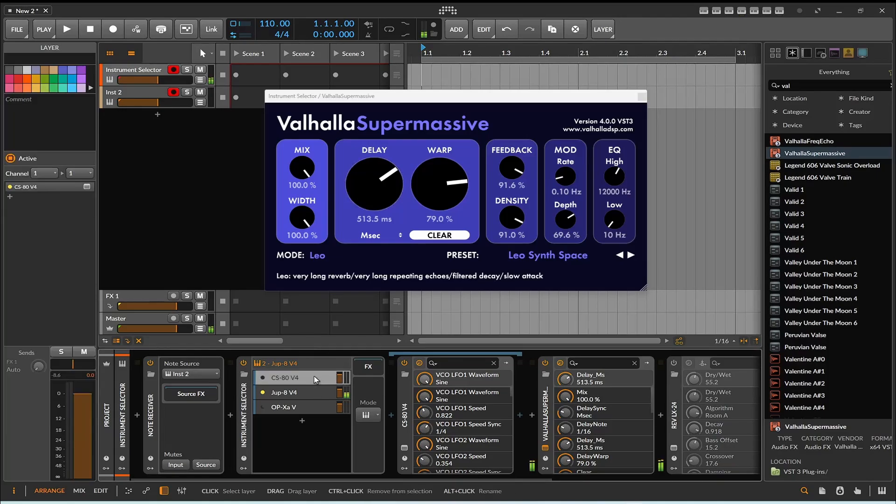
{"action": "left_click", "coordinate": [311, 409]}
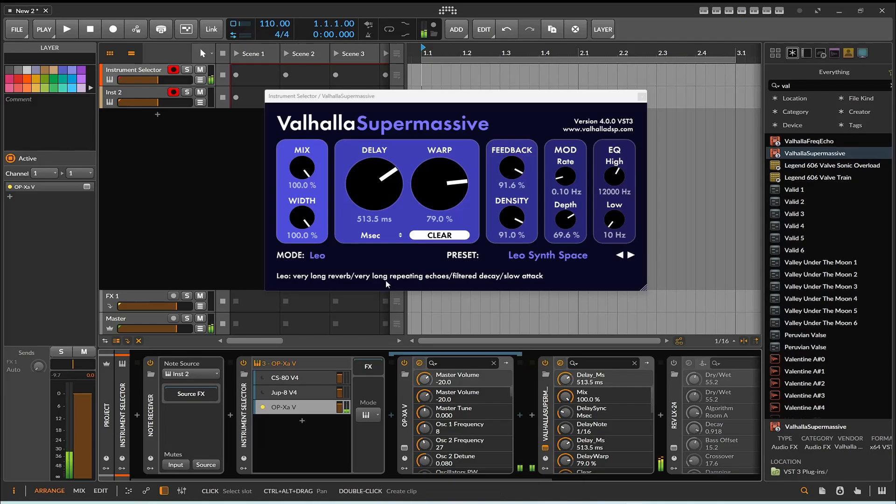
{"action": "left_click_drag", "start_coordinate": [383, 205], "coordinate": [370, 171]}
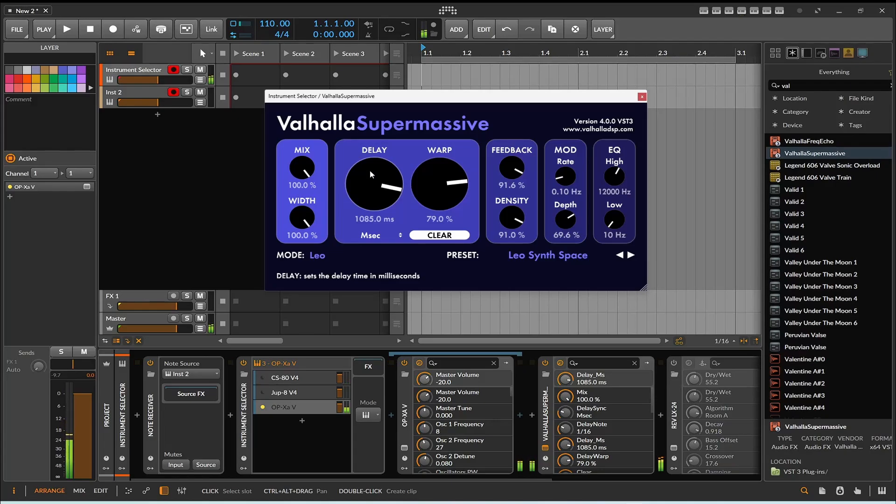
{"action": "left_click_drag", "start_coordinate": [370, 170], "coordinate": [384, 223]}
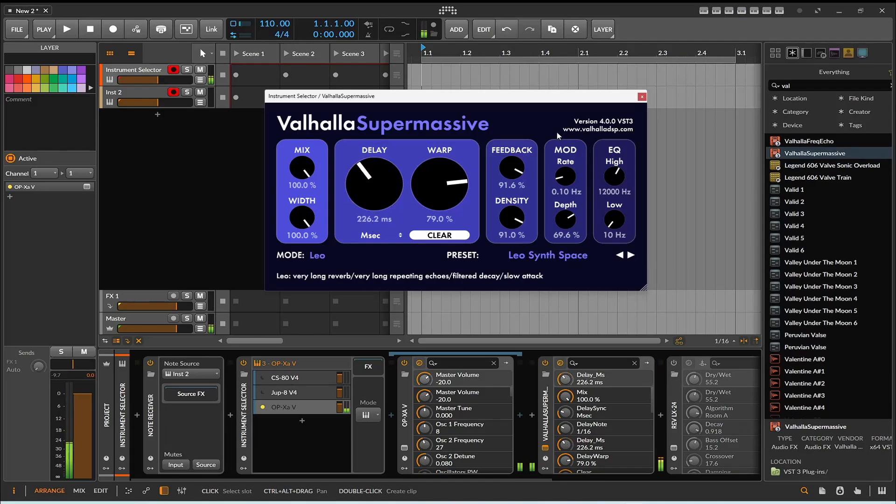